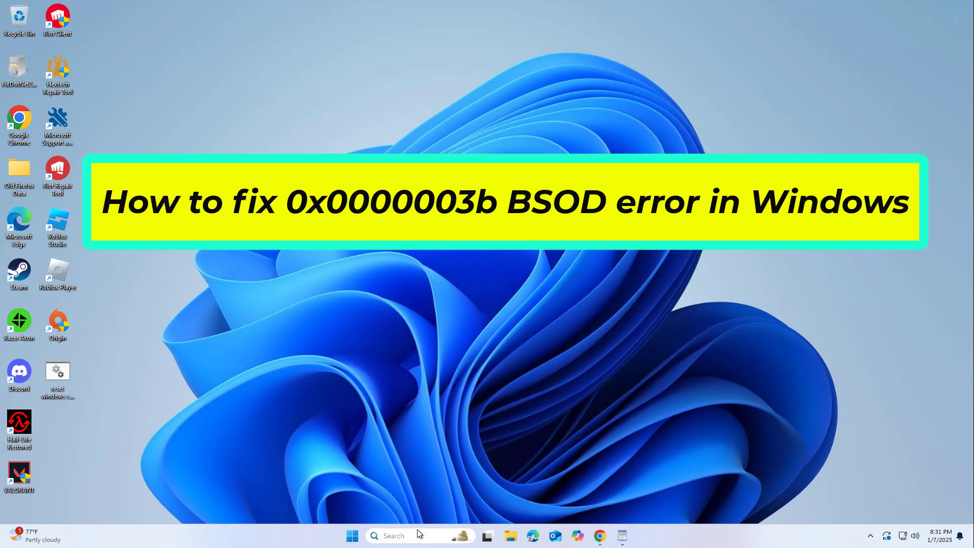
# Step: Search 'update' and open 'Check for updates' in Windows Update settings
pyautogui.write('u')
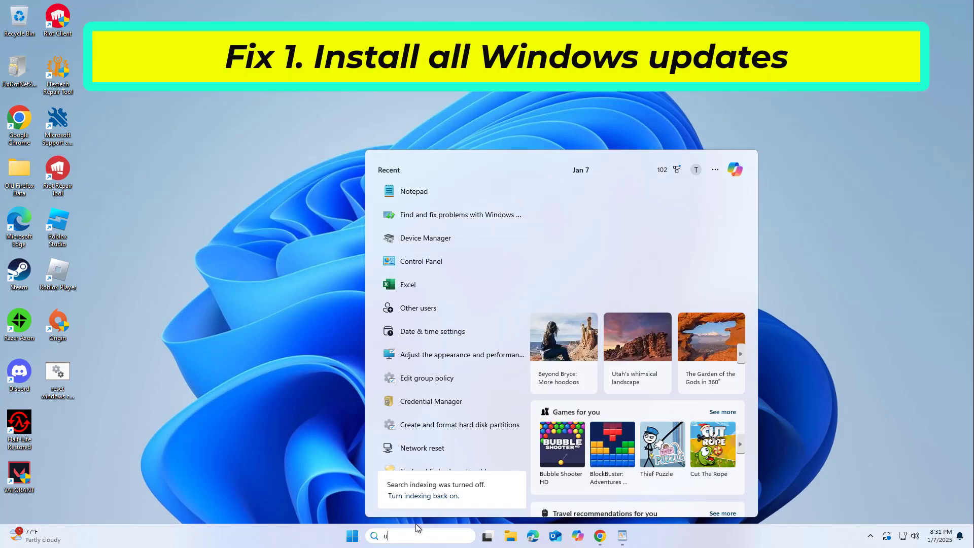
pyautogui.write('pdate')
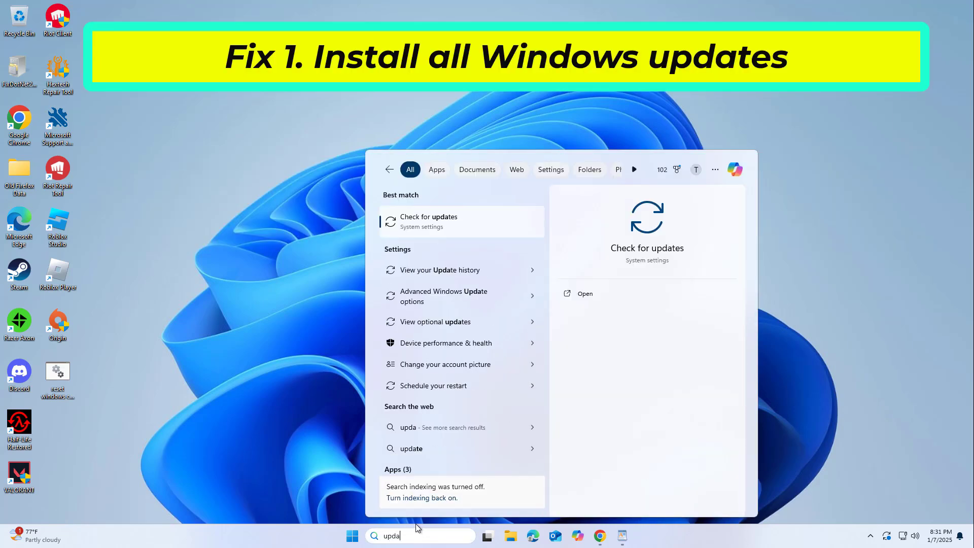
pyautogui.click(437, 217)
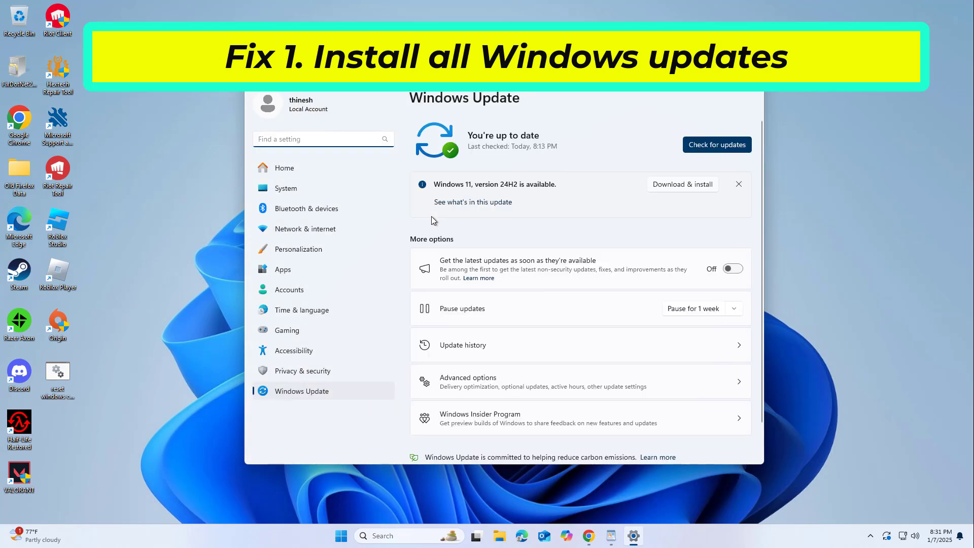
# Step: Run a fresh Windows Update check, which finishes at 8:33 PM
pyautogui.click(716, 145)
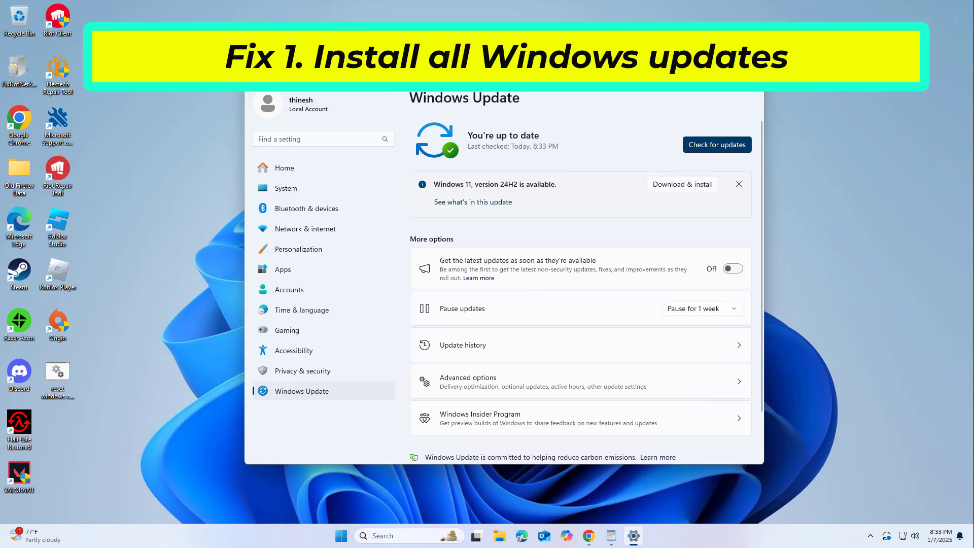
# Step: Close Settings and launch Command Prompt as administrator from a 'cmd' search
pyautogui.hotkey('alt', 'F4')
pyautogui.click(403, 532)
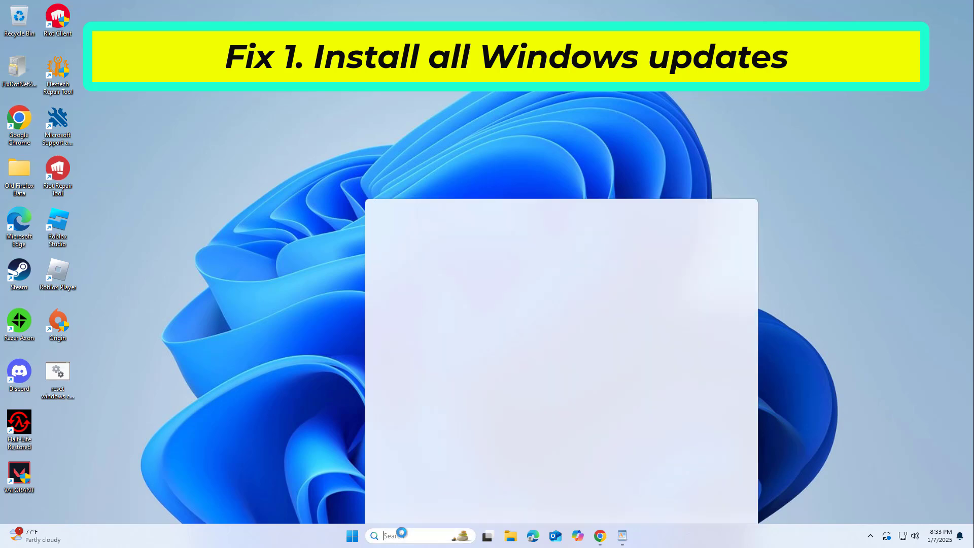
pyautogui.write('cmd')
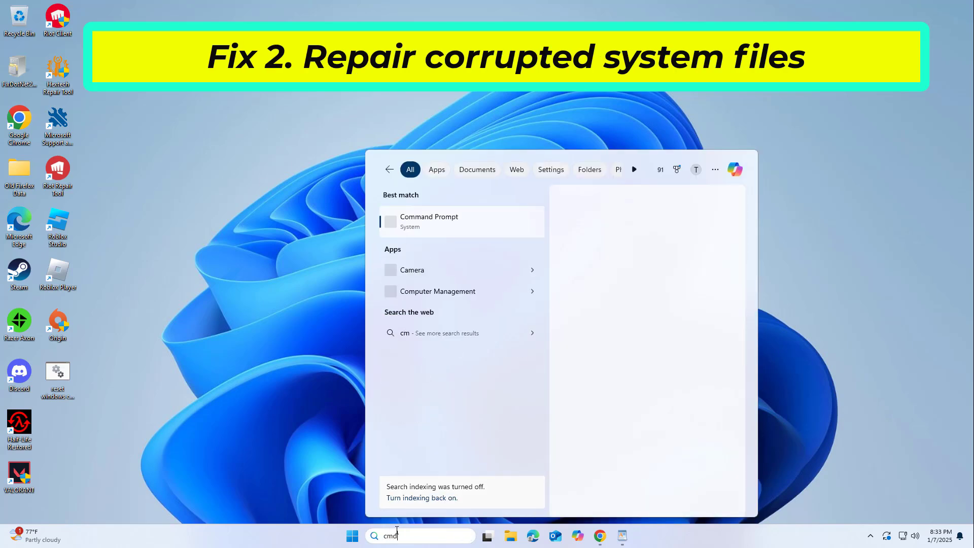
pyautogui.rightClick(414, 231)
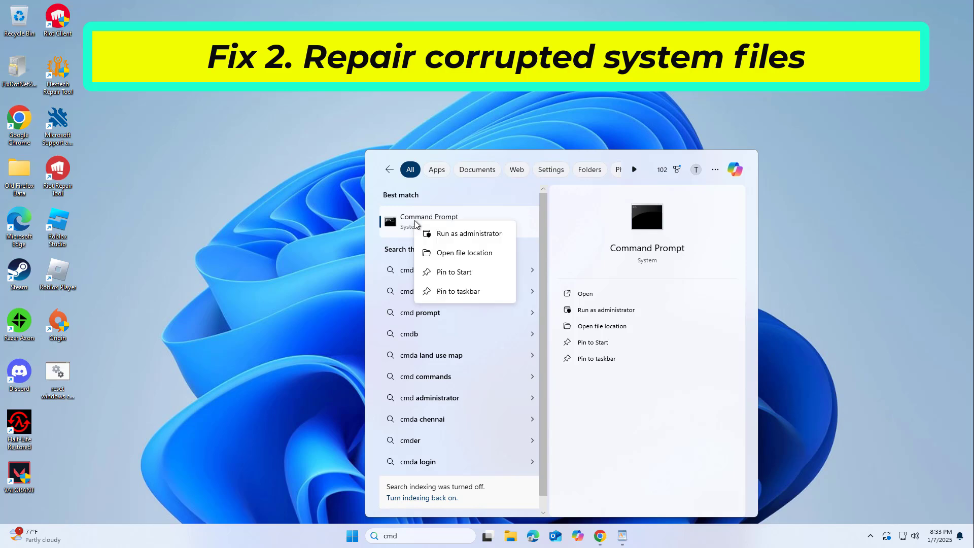
pyautogui.click(461, 234)
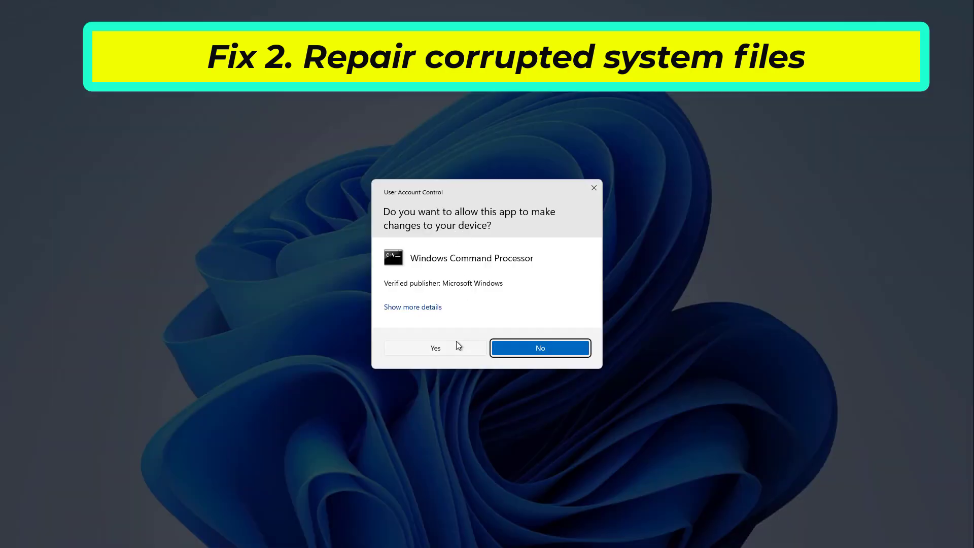
pyautogui.click(458, 345)
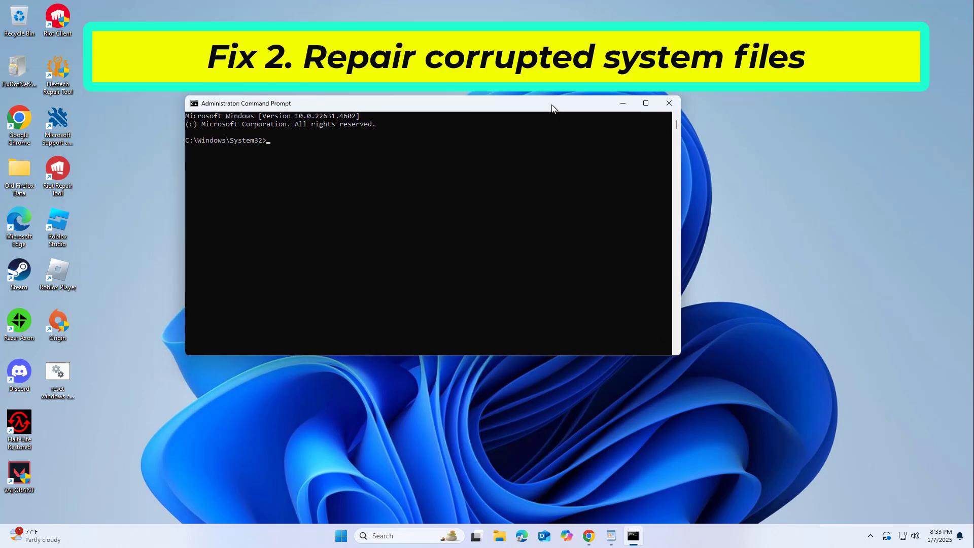
# Step: Paste and run 'sfc /scannow' in Command Prompt, then bring up the WordPad DISM notes
pyautogui.rightClick(553, 106)
pyautogui.moveTo(603, 187)
pyautogui.click(649, 205)
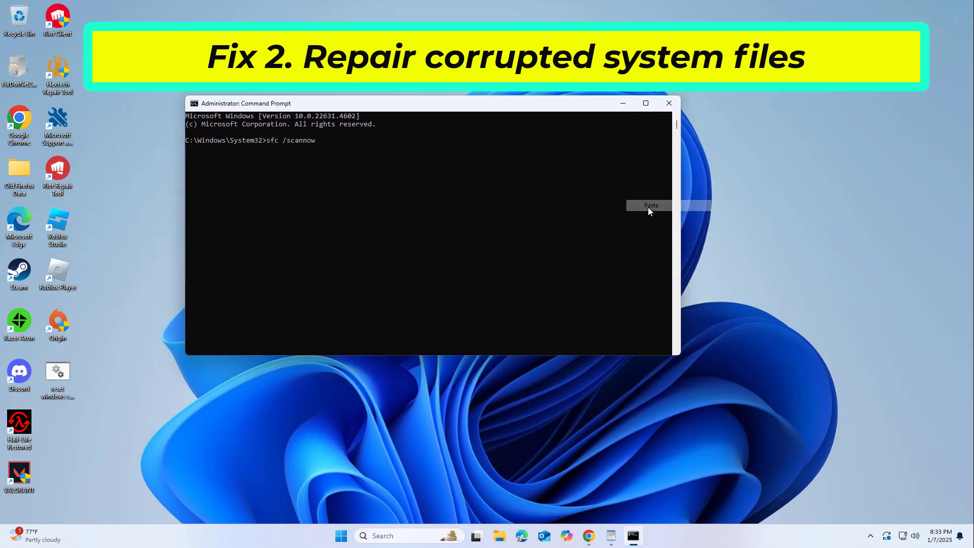
pyautogui.press('Return')
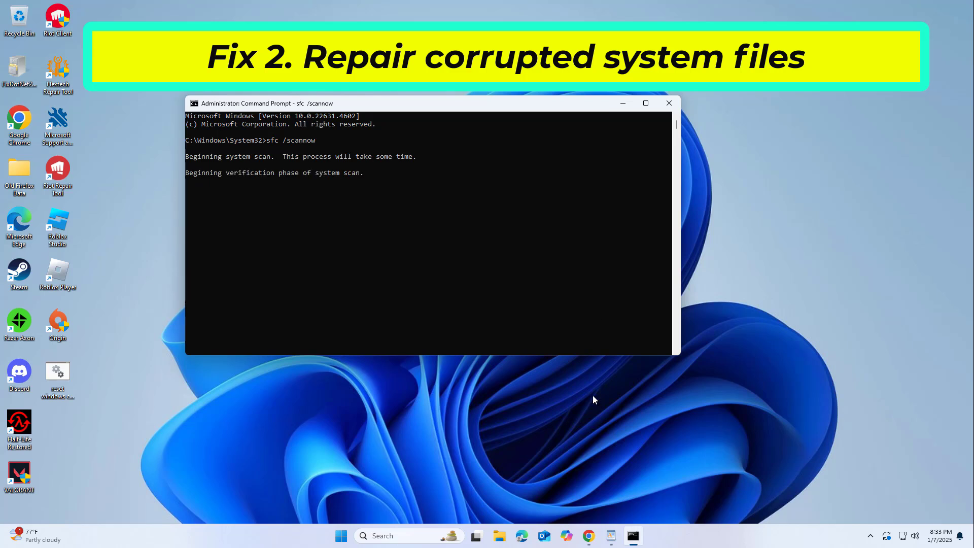
pyautogui.click(610, 535)
# Step: Select and copy the DISM CheckHealth command line in the WordPad notes
pyautogui.click(613, 235)
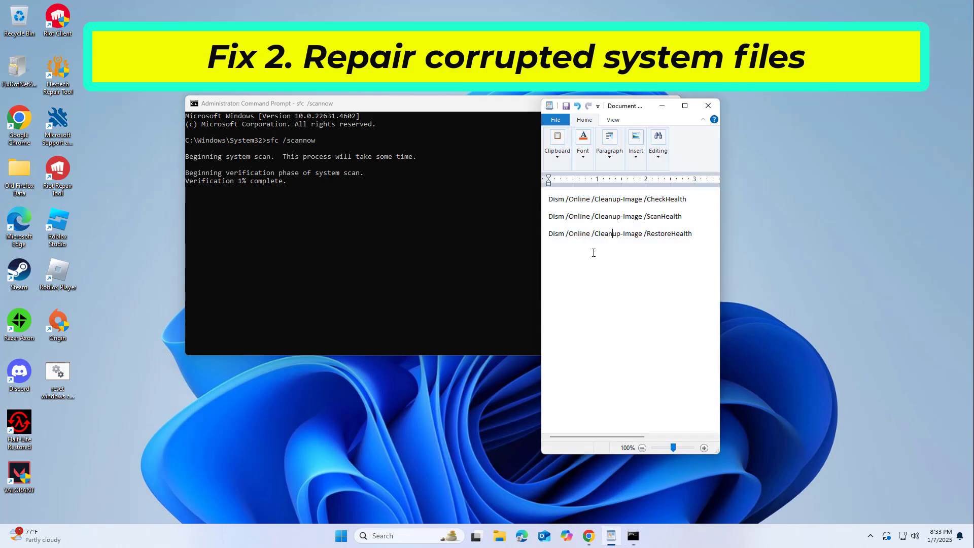
pyautogui.moveTo(692, 198); pyautogui.dragTo(566, 210)
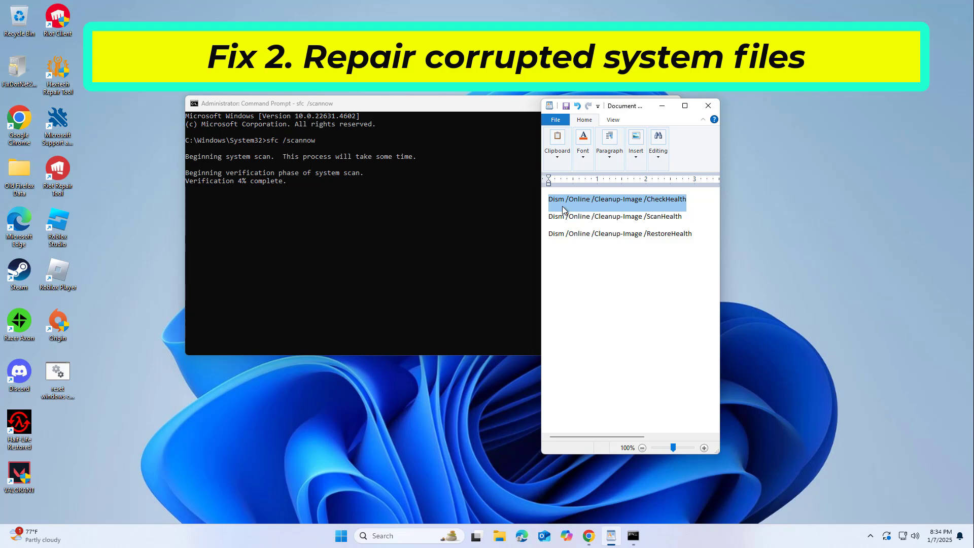
pyautogui.rightClick(563, 208)
pyautogui.click(579, 223)
# Step: Bring Command Prompt forward with its window menu, then return to WordPad without pasting
pyautogui.click(491, 112)
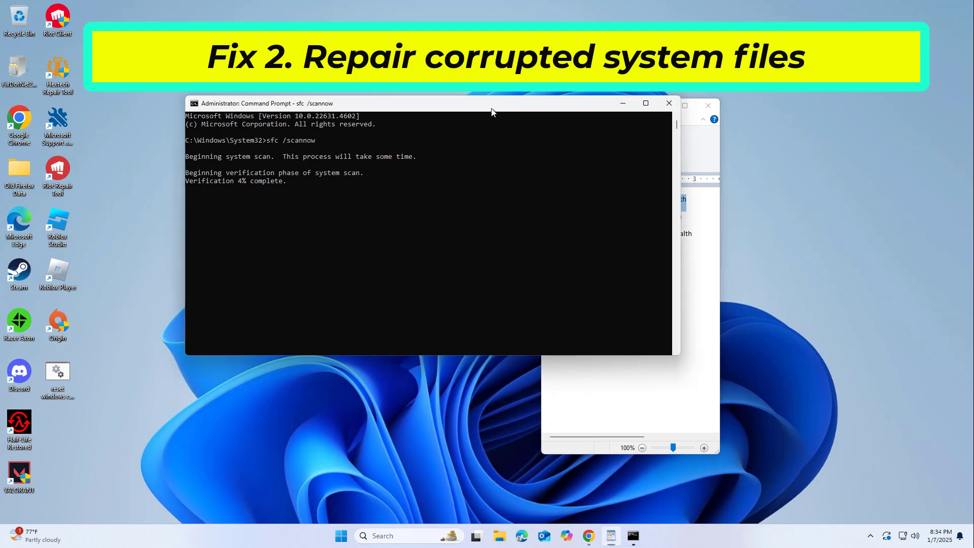
pyautogui.rightClick(491, 112)
pyautogui.moveTo(515, 187)
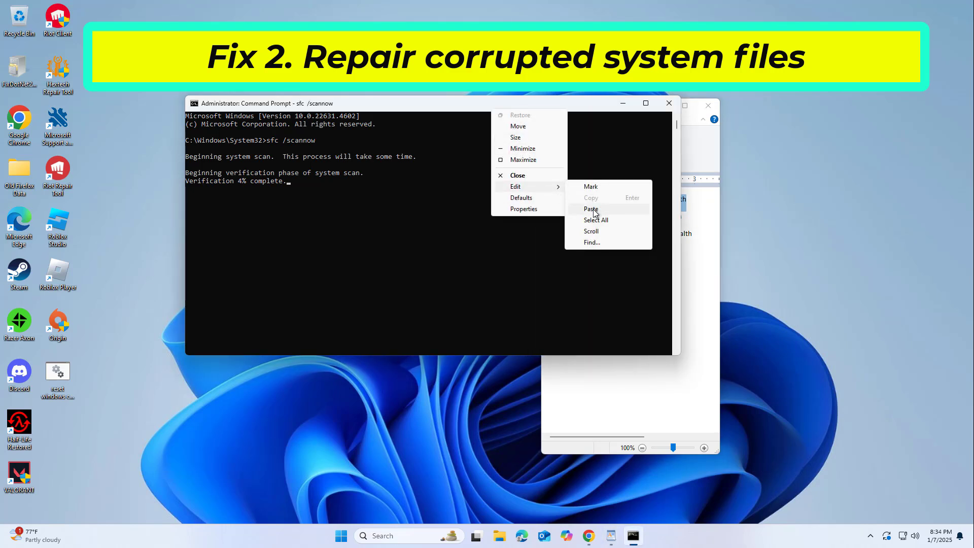
pyautogui.click(705, 186)
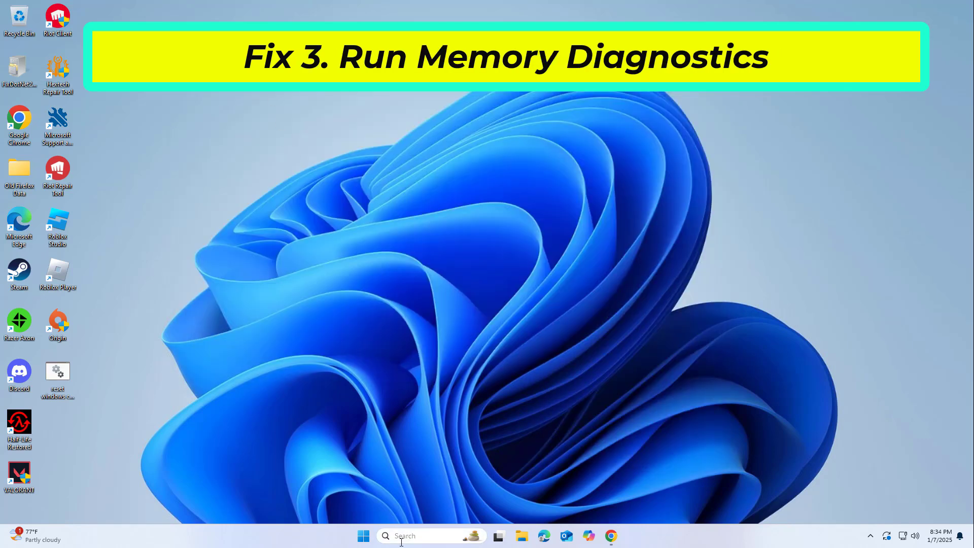
# Step: Search 'mem' and launch Windows Memory Diagnostic
pyautogui.click(402, 543)
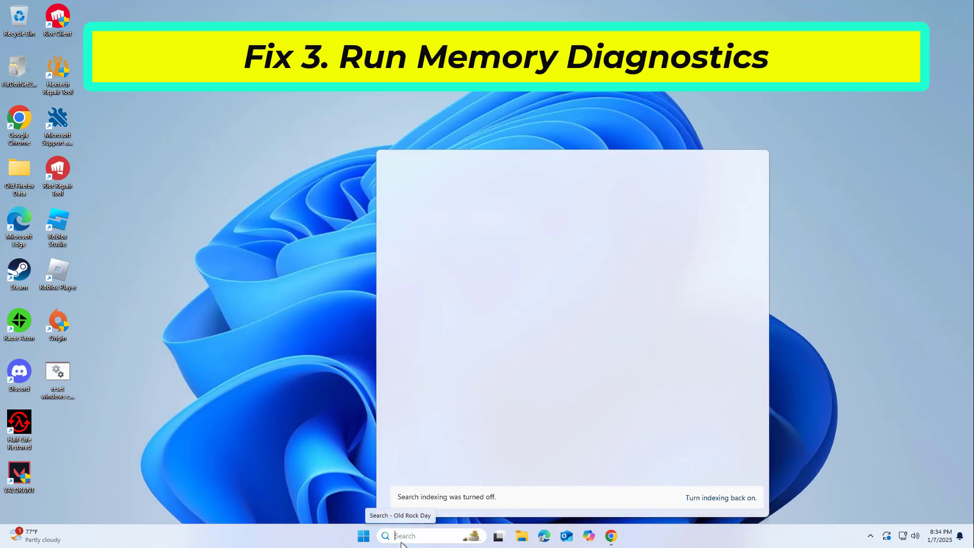
pyautogui.write('mem')
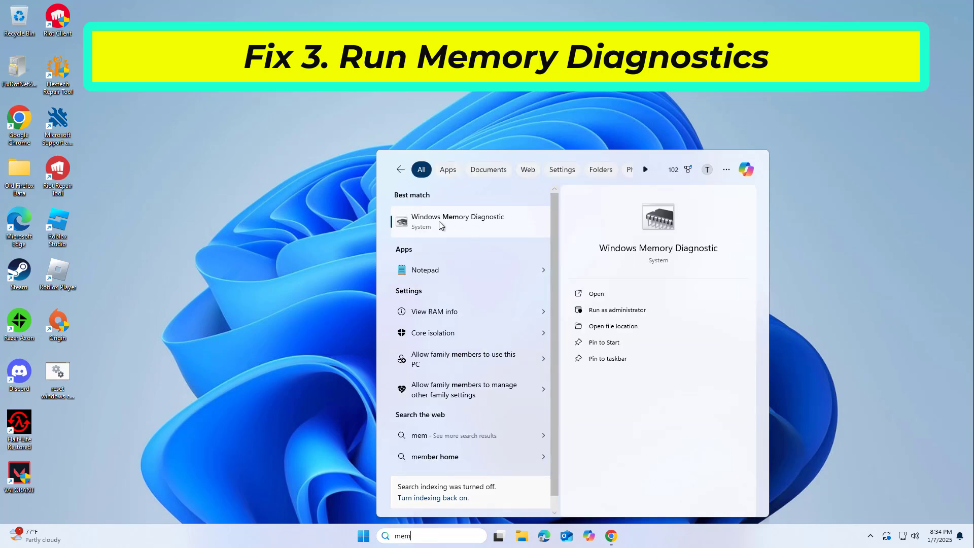
pyautogui.click(453, 223)
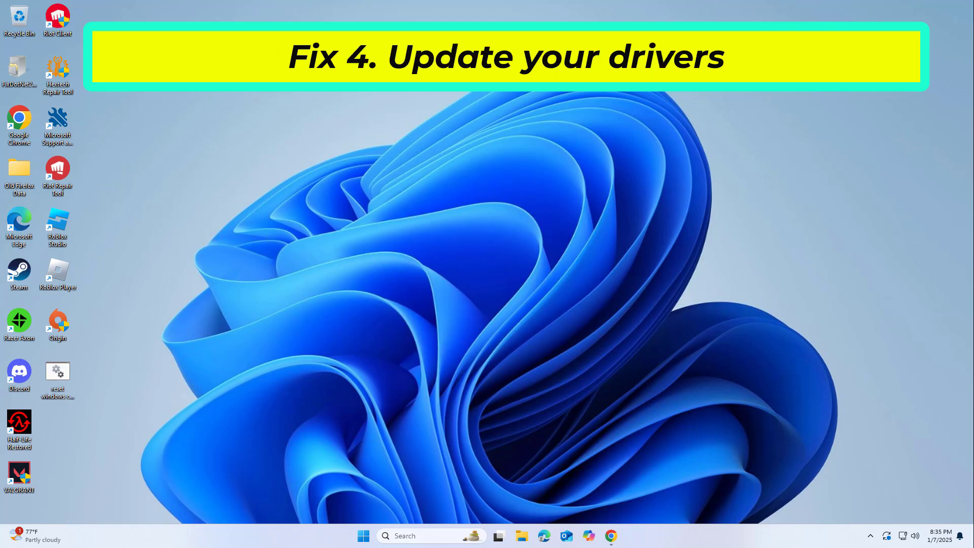
# Step: Open Device Manager from a 'device' search and centre its window
pyautogui.click(412, 538)
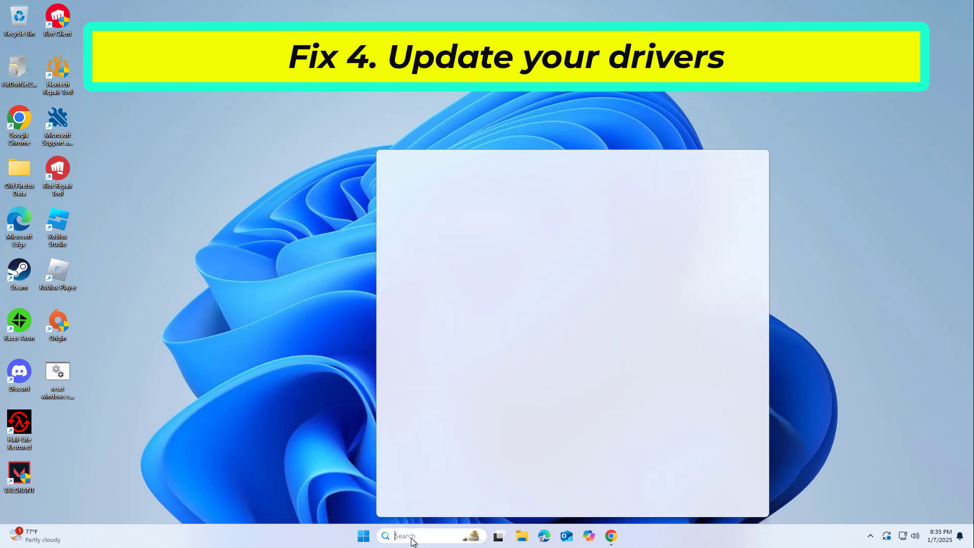
pyautogui.write('devi')
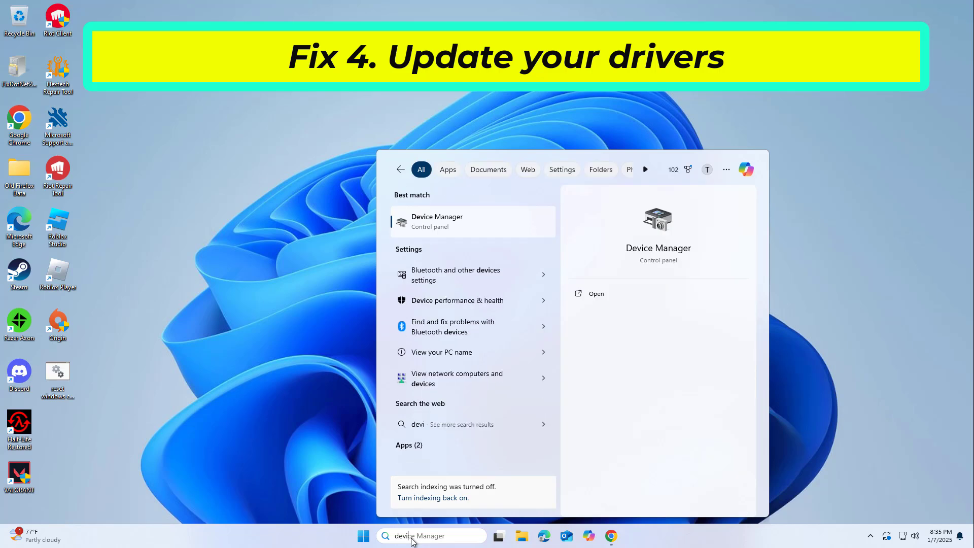
pyautogui.write('ce')
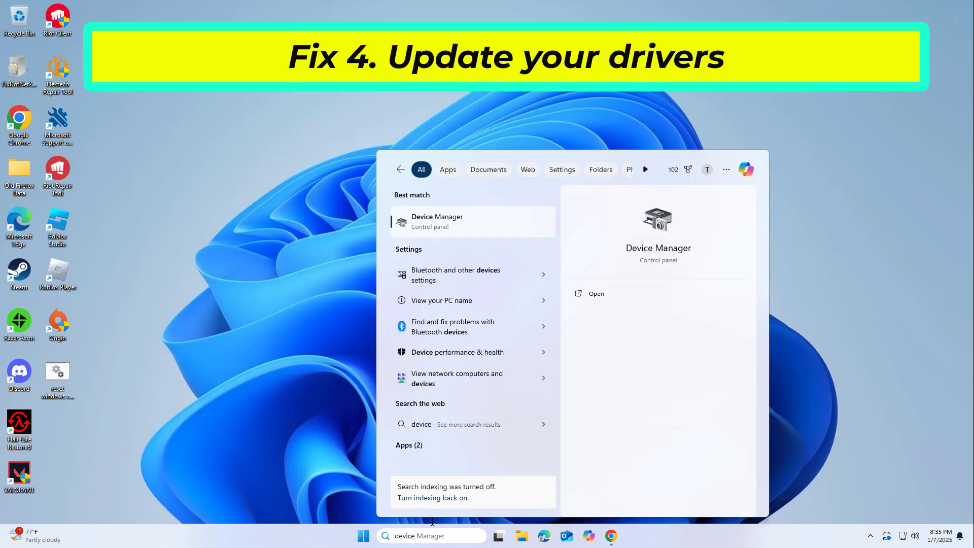
pyautogui.click(440, 224)
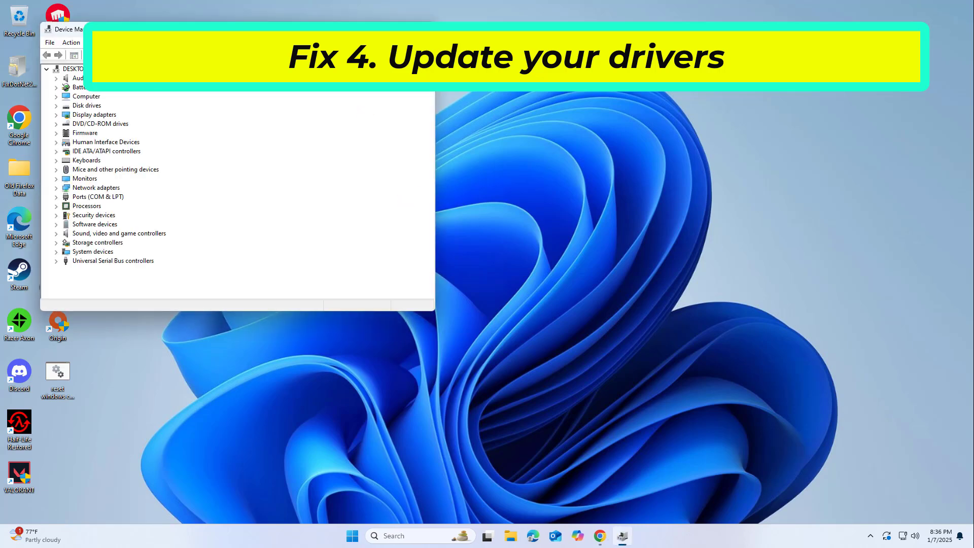
pyautogui.moveTo(319, 36); pyautogui.dragTo(543, 121)
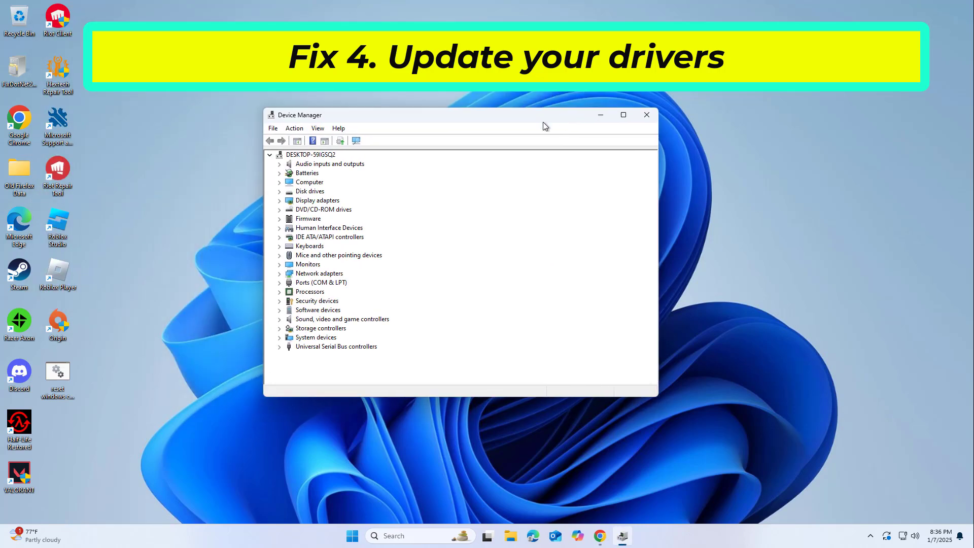
# Step: Search automatically for a newer VMware SVGA 3D driver, then close the wizard and Device Manager
pyautogui.click(279, 201)
pyautogui.click(322, 210)
pyautogui.rightClick(327, 211)
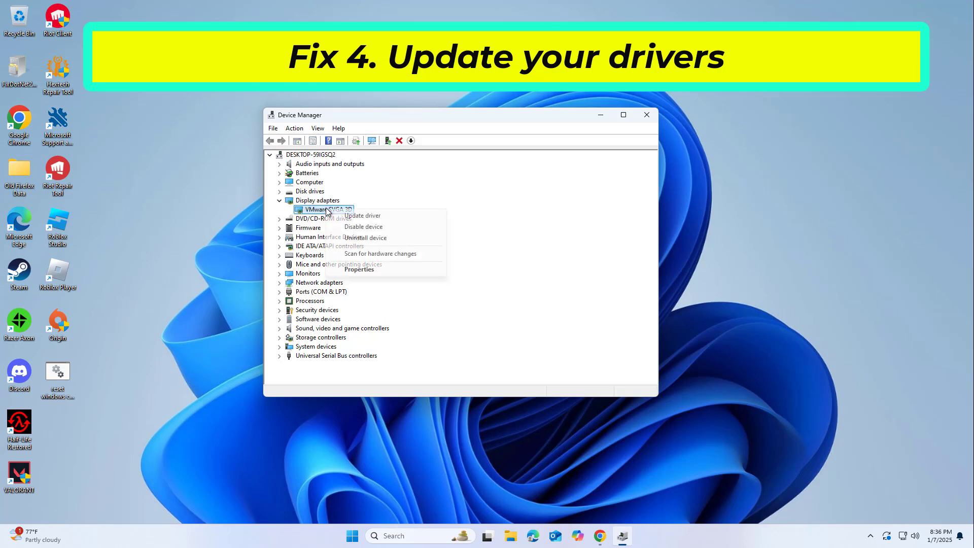
pyautogui.click(381, 215)
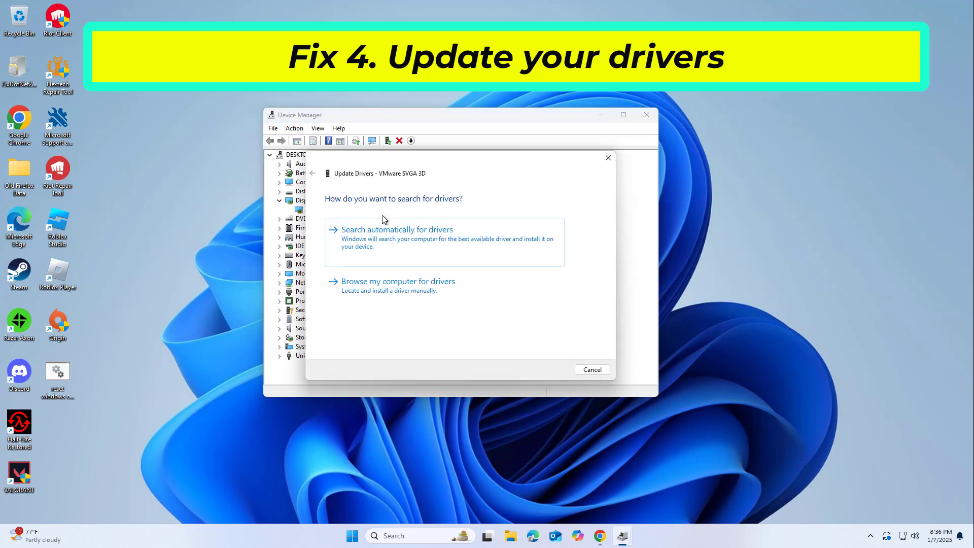
pyautogui.click(401, 235)
pyautogui.click(592, 371)
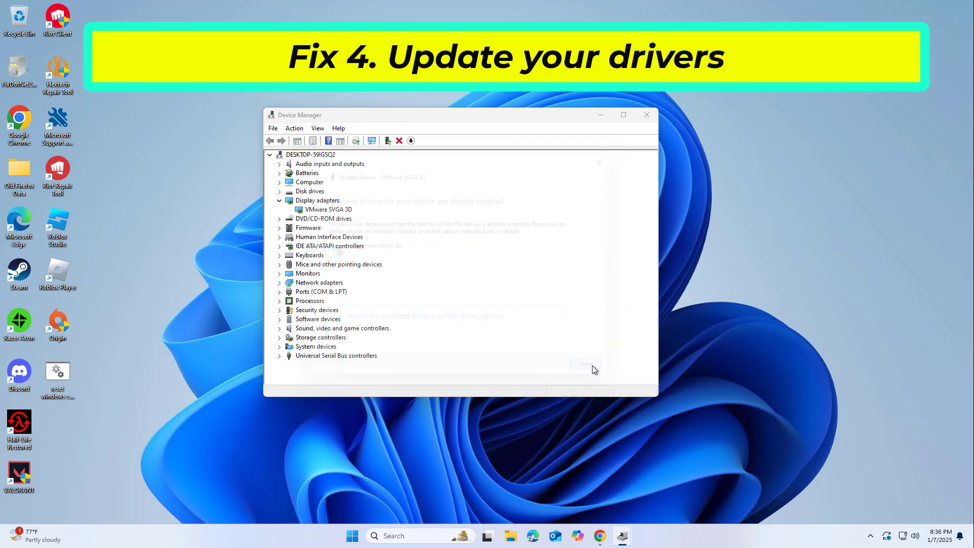
pyautogui.click(646, 115)
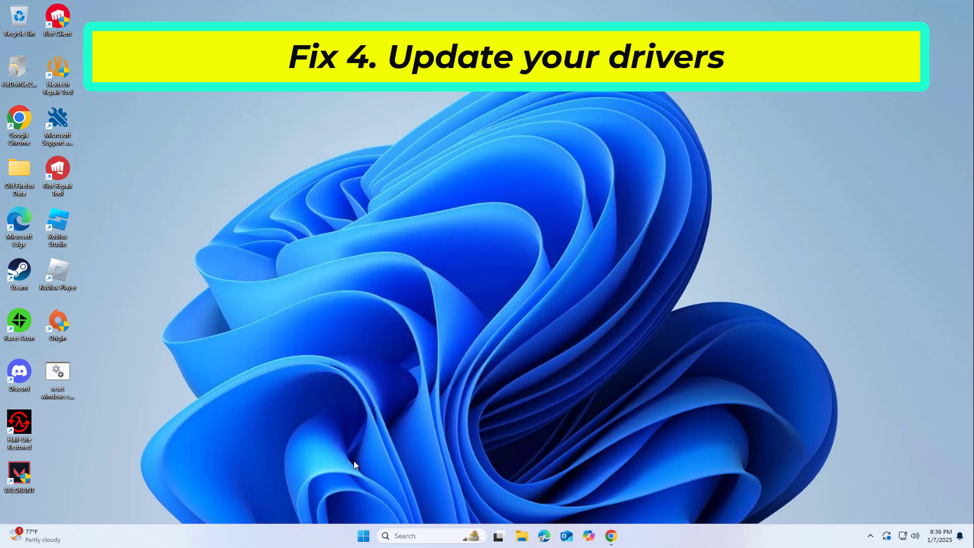
# Step: Show the Start menu power options, then bring up the Windows search panel
pyautogui.click(357, 534)
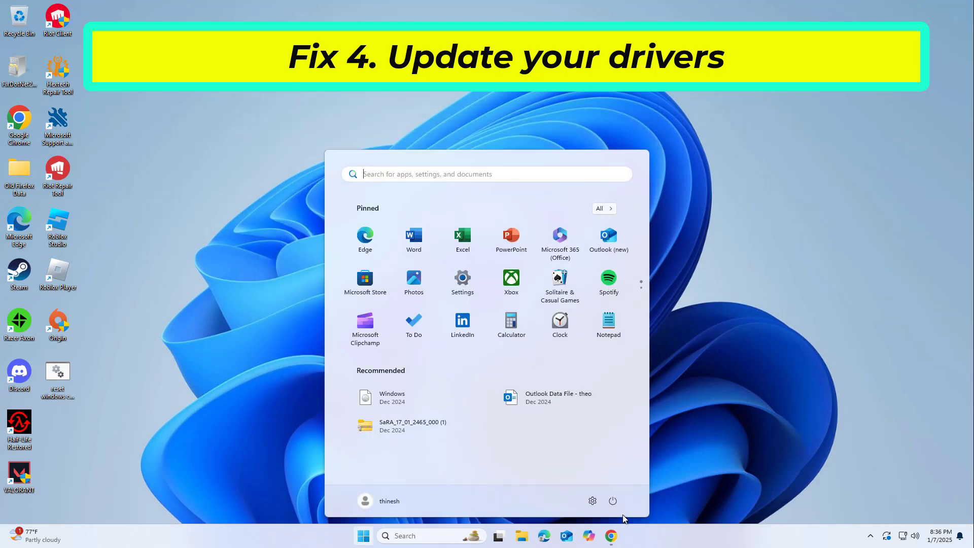
pyautogui.click(617, 505)
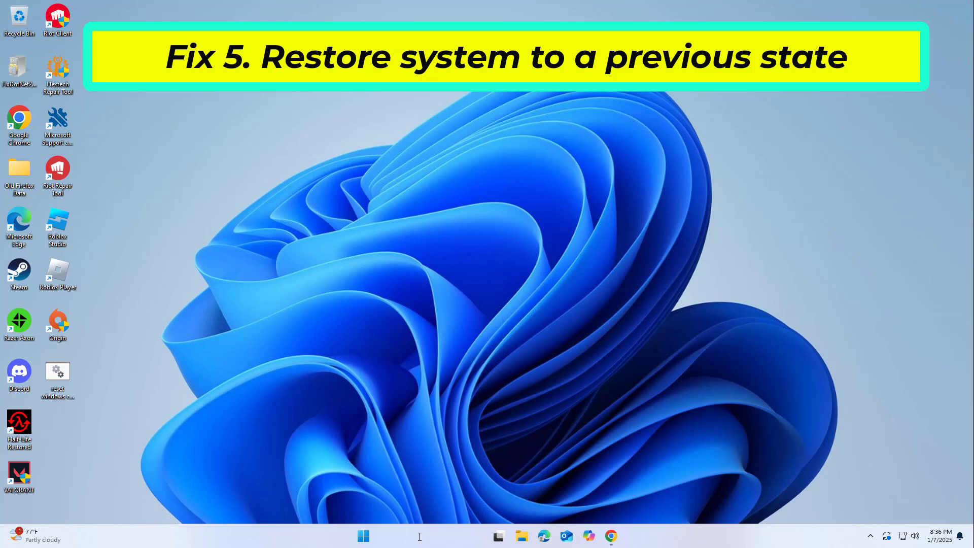
pyautogui.click(419, 537)
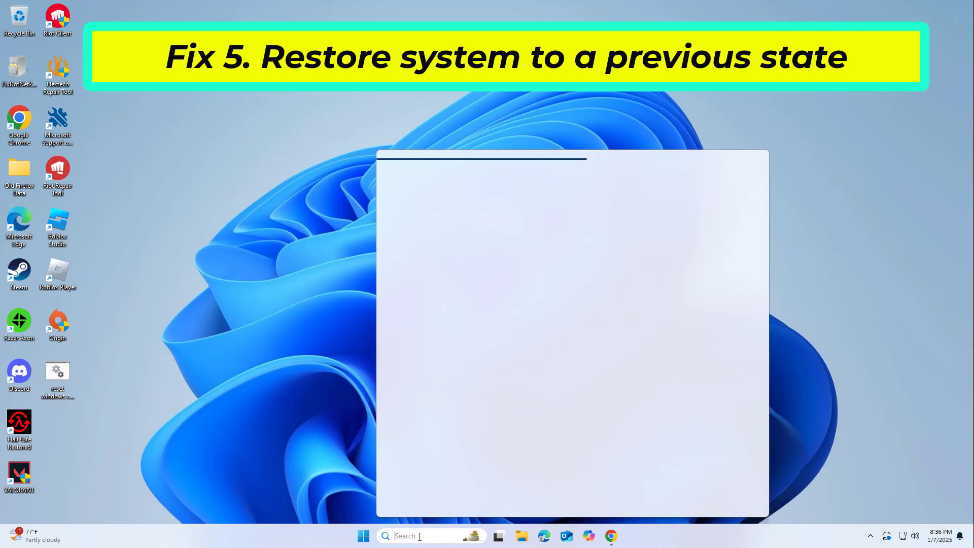
# Step: Search 'system res' and run System Restore to the 'backup' restore point through Finish
pyautogui.write('syst')
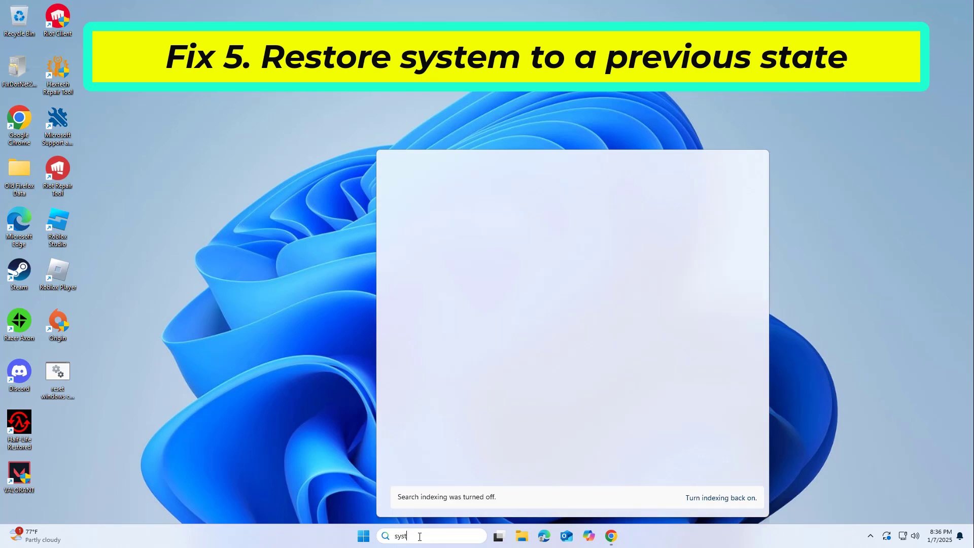
pyautogui.write('em res')
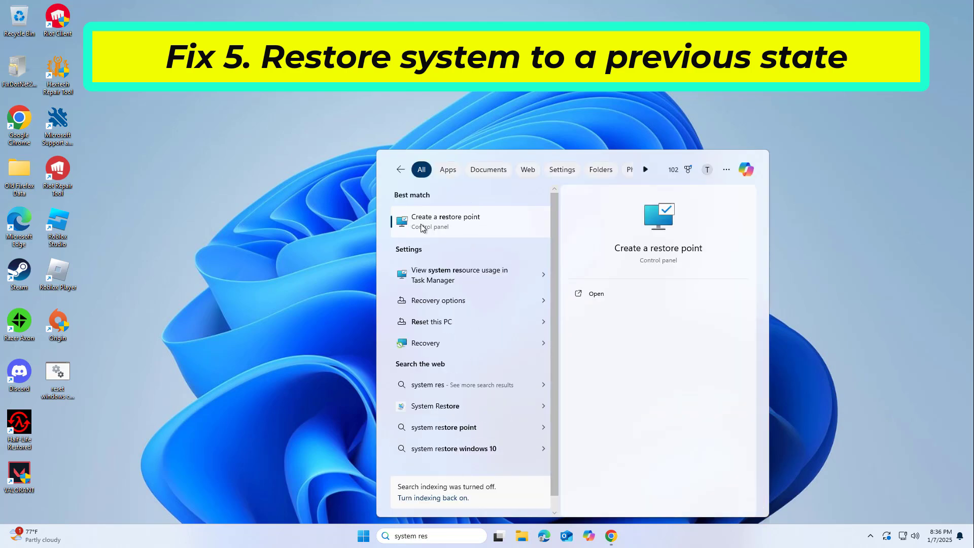
pyautogui.click(447, 223)
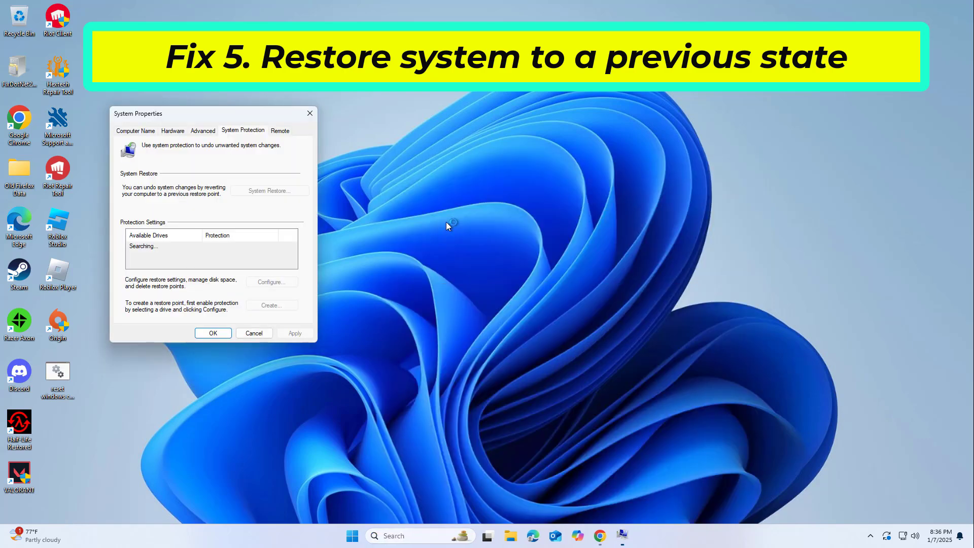
pyautogui.click(259, 191)
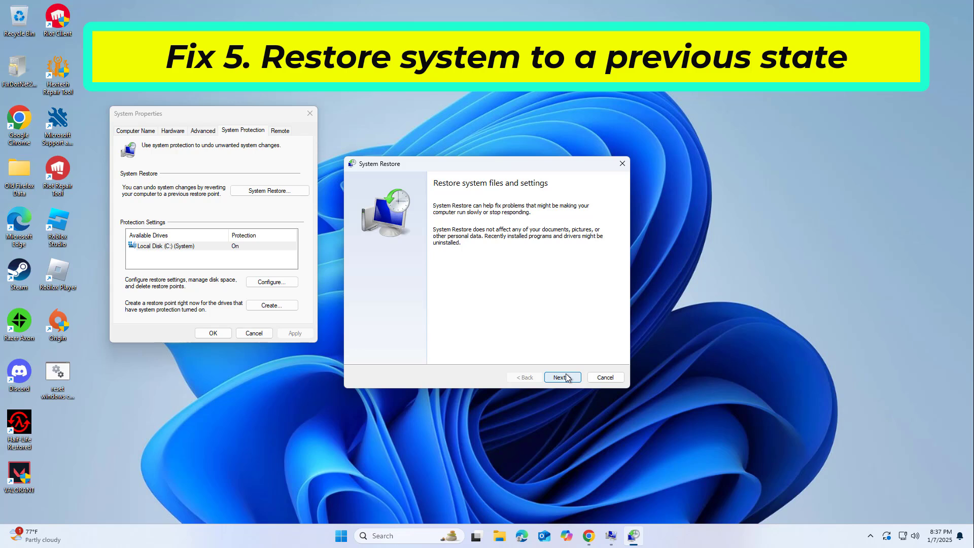
pyautogui.click(567, 378)
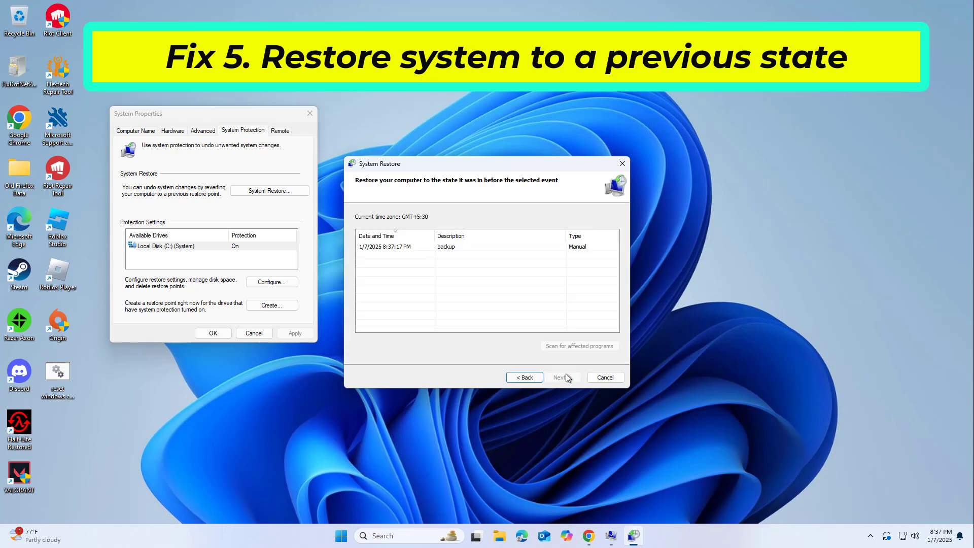
pyautogui.click(458, 248)
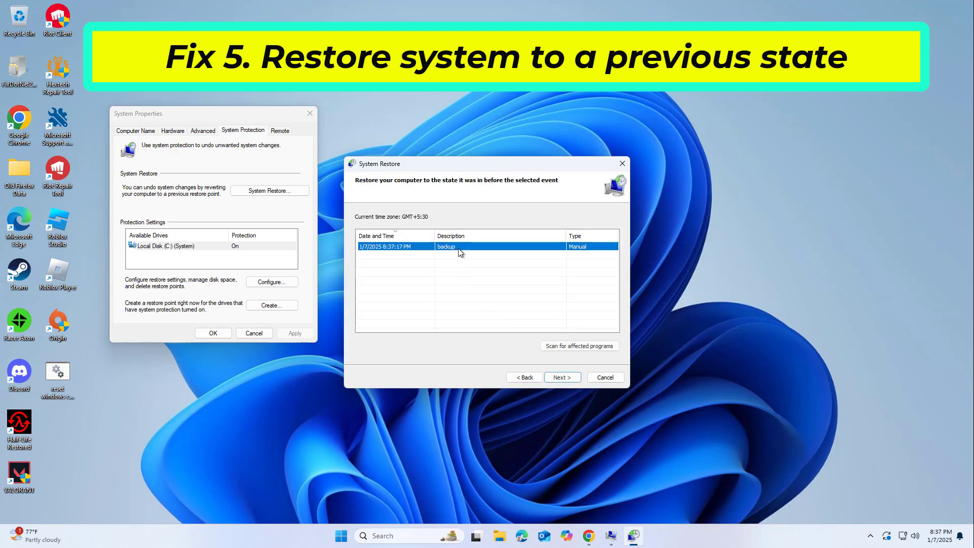
pyautogui.click(567, 378)
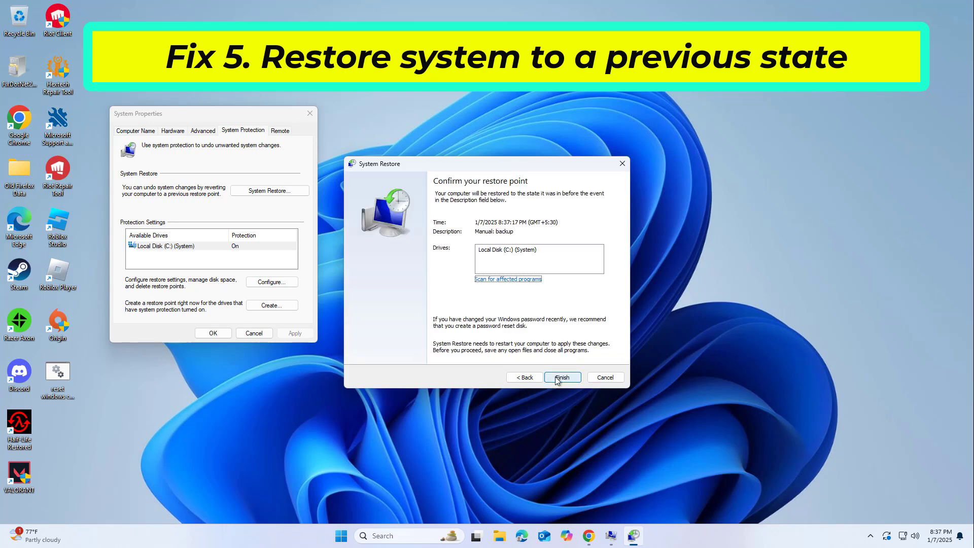
pyautogui.click(557, 378)
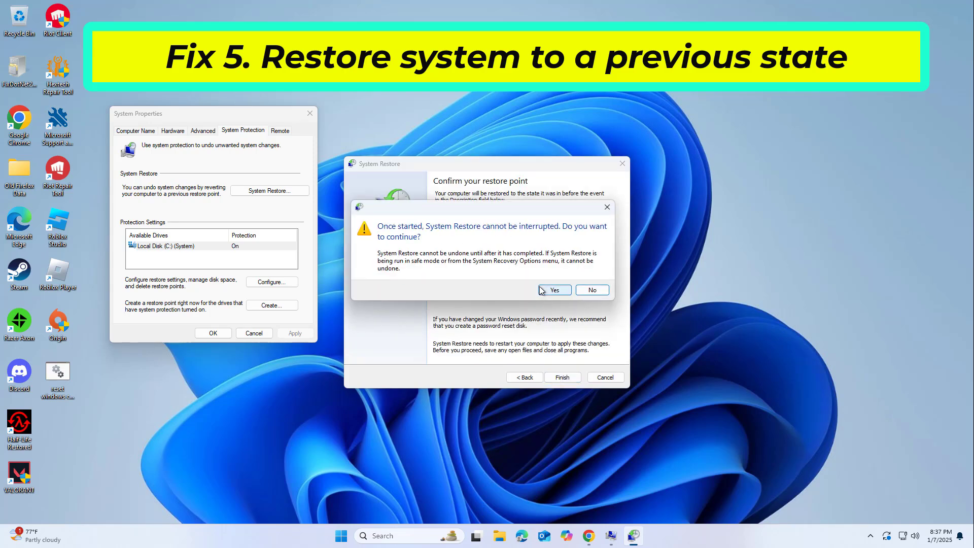